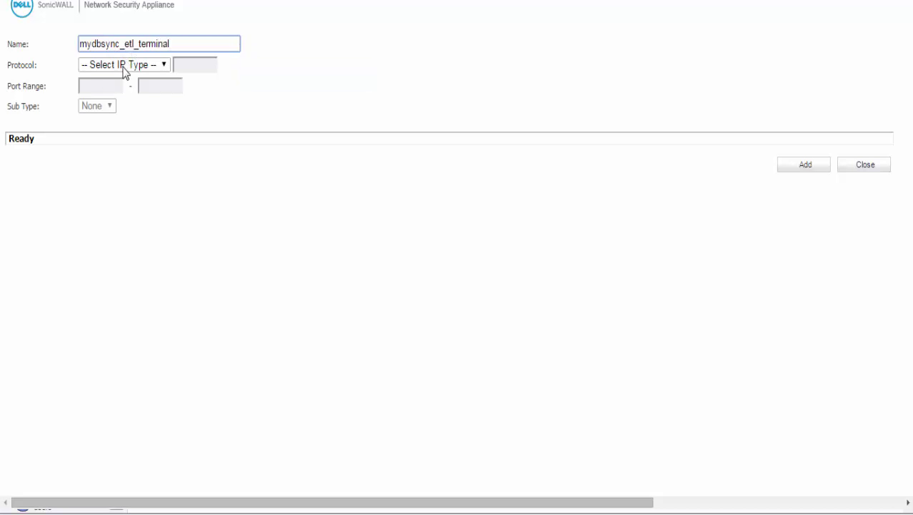
Add the mydbsync_etl_terminal service object with protocol TCP(6) and port range 4001 to 4001, and close its form
{"action": "left_click", "coordinate": [137, 67]}
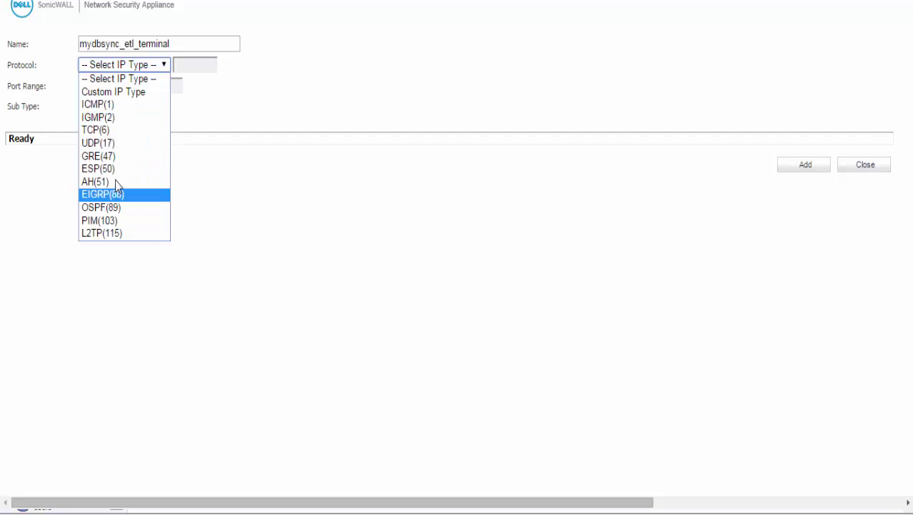
{"action": "left_click", "coordinate": [117, 130]}
{"action": "left_click", "coordinate": [103, 86]}
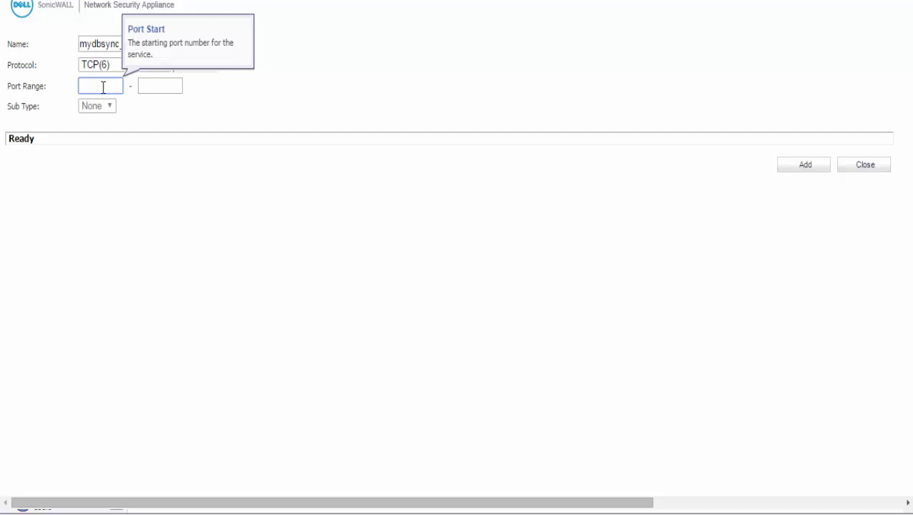
{"action": "type", "text": "4001"}
{"action": "key", "text": "Tab"}
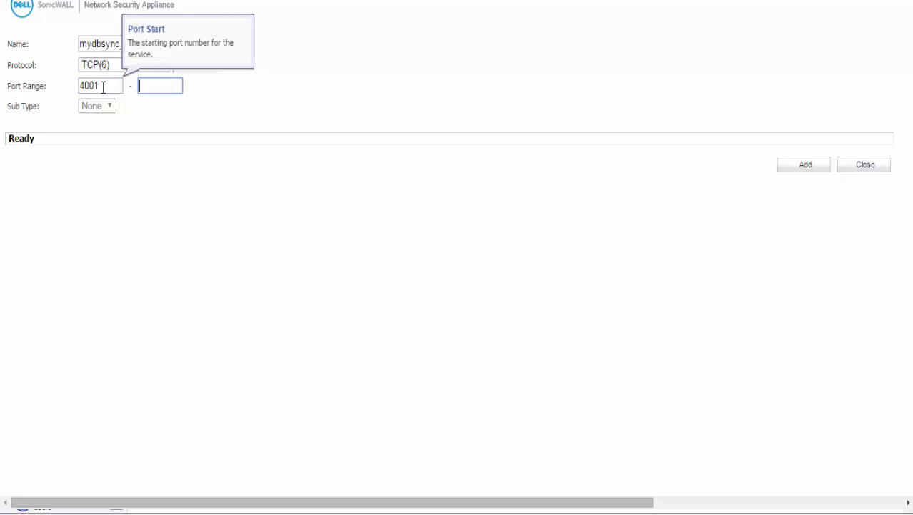
{"action": "type", "text": "4001"}
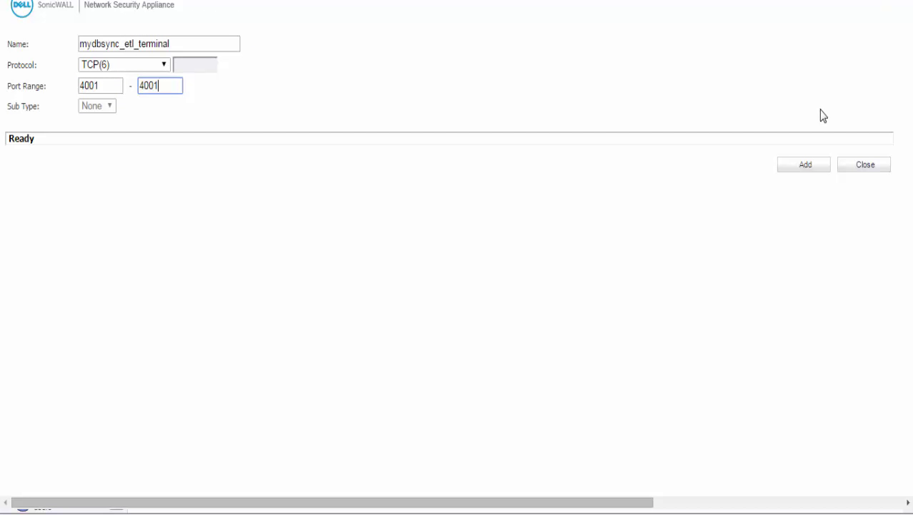
{"action": "left_click", "coordinate": [810, 166]}
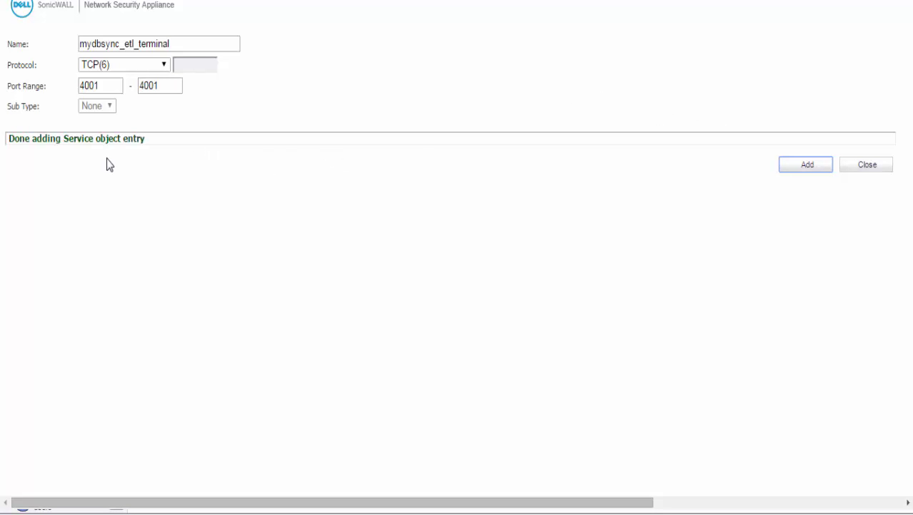
{"action": "left_click_drag", "start_coordinate": [10, 139], "coordinate": [142, 150]}
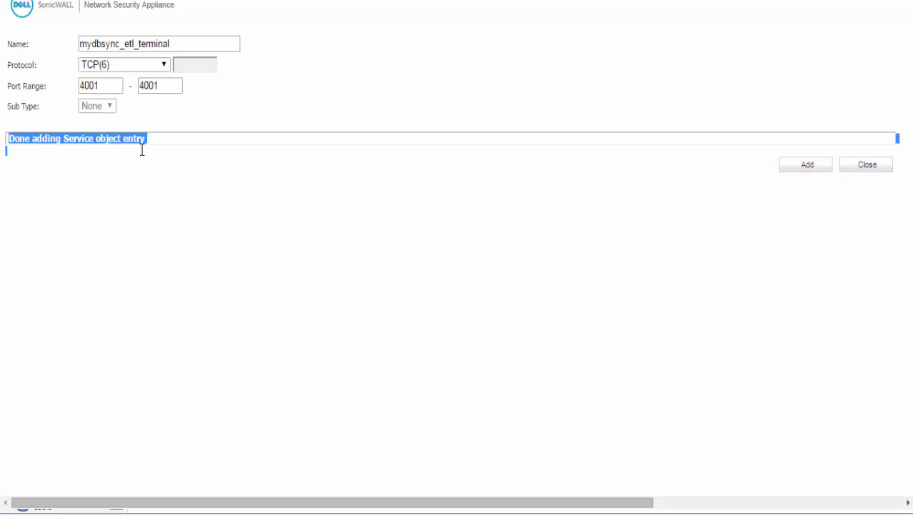
{"action": "left_click", "coordinate": [886, 166]}
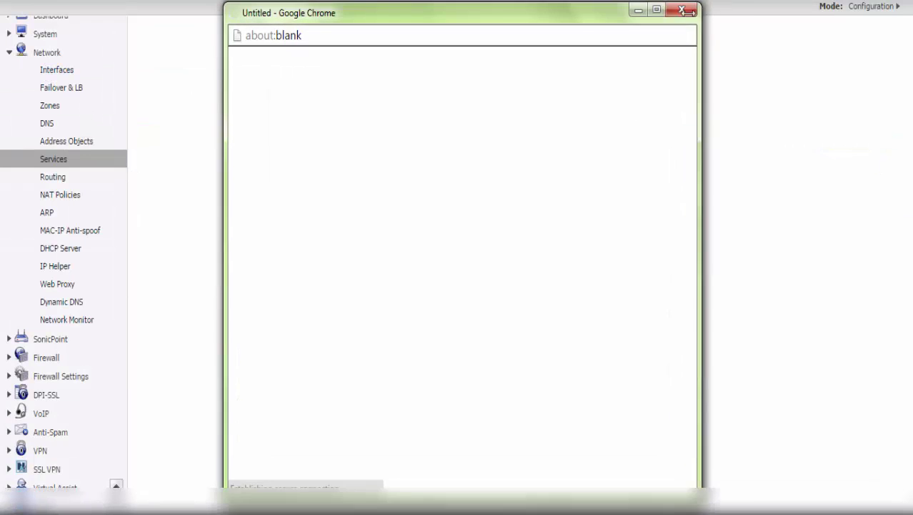
Maximize the configuration wizard window and start the Public Server Wizard
{"action": "left_click", "coordinate": [656, 11]}
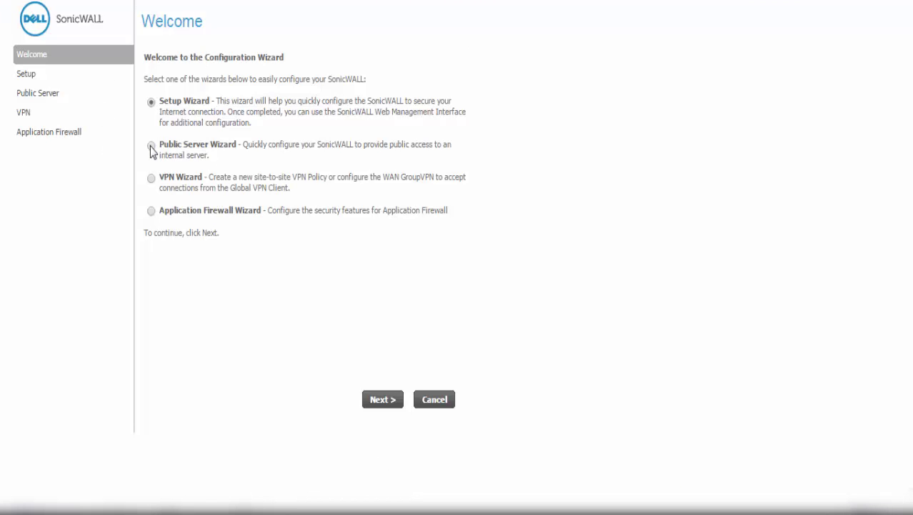
{"action": "left_click", "coordinate": [151, 146]}
{"action": "left_click", "coordinate": [384, 402]}
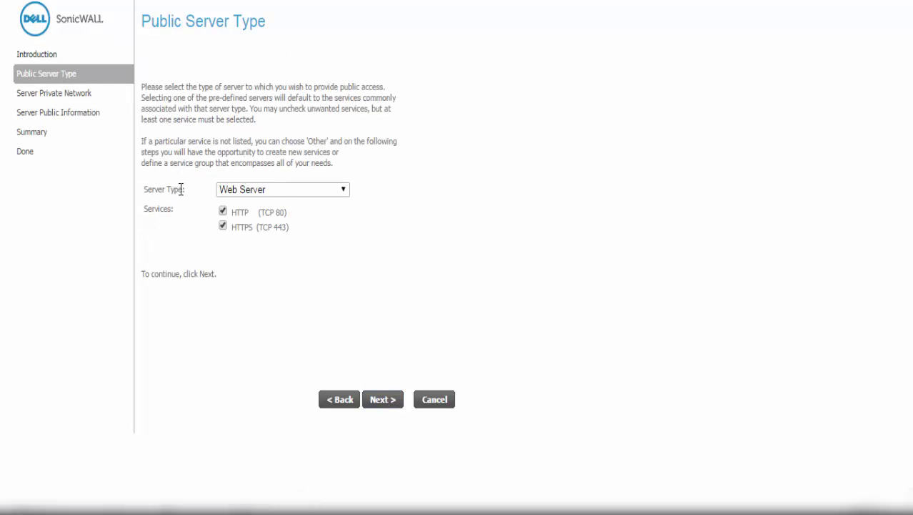
Set the public server type to Other with the mydbsync_etl_terminal service and continue to the private network settings
{"action": "left_click", "coordinate": [226, 193]}
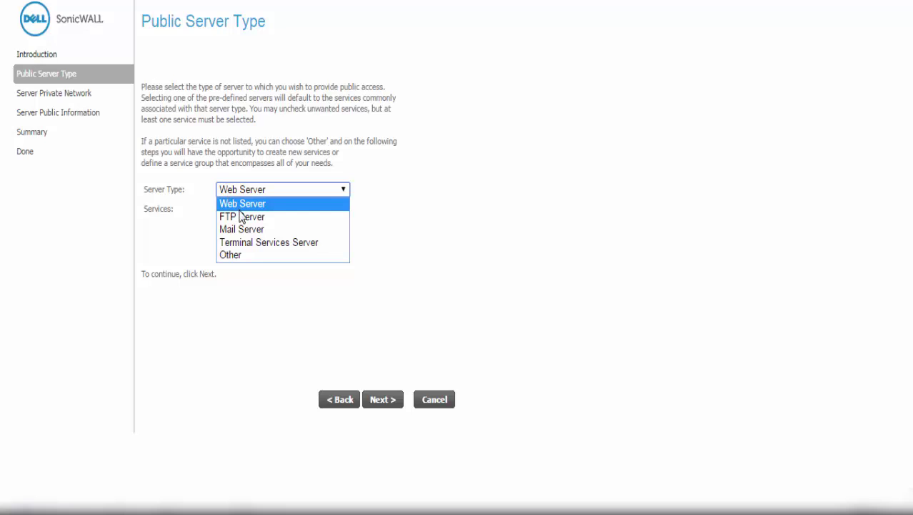
{"action": "left_click", "coordinate": [262, 257]}
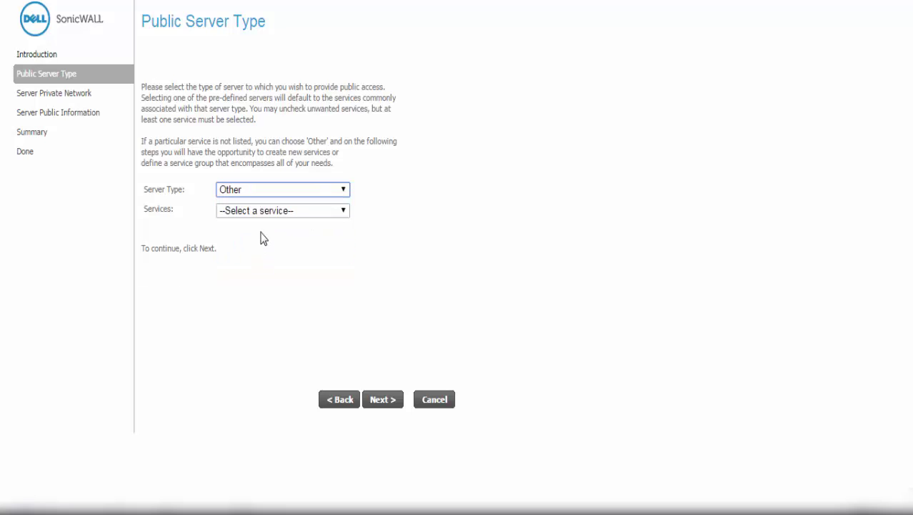
{"action": "left_click", "coordinate": [260, 215]}
{"action": "left_click_drag", "start_coordinate": [355, 247], "coordinate": [333, 481]}
{"action": "left_click", "coordinate": [298, 470]}
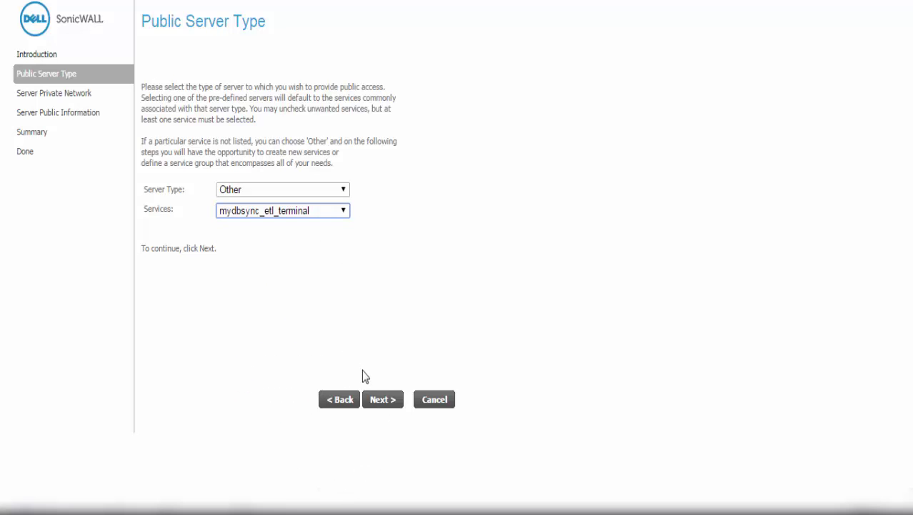
{"action": "left_click", "coordinate": [382, 408]}
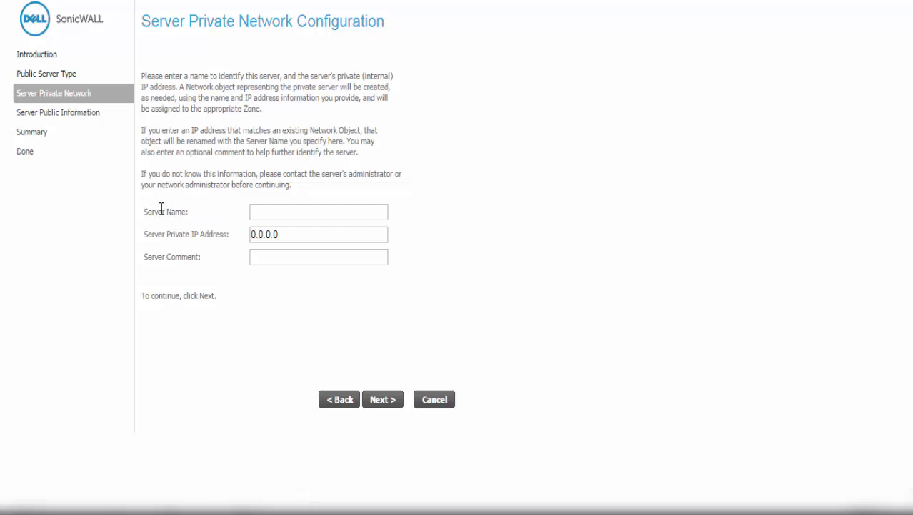
Name the server mydbsync_etl_terminal in the private network configuration
{"action": "left_click", "coordinate": [254, 213]}
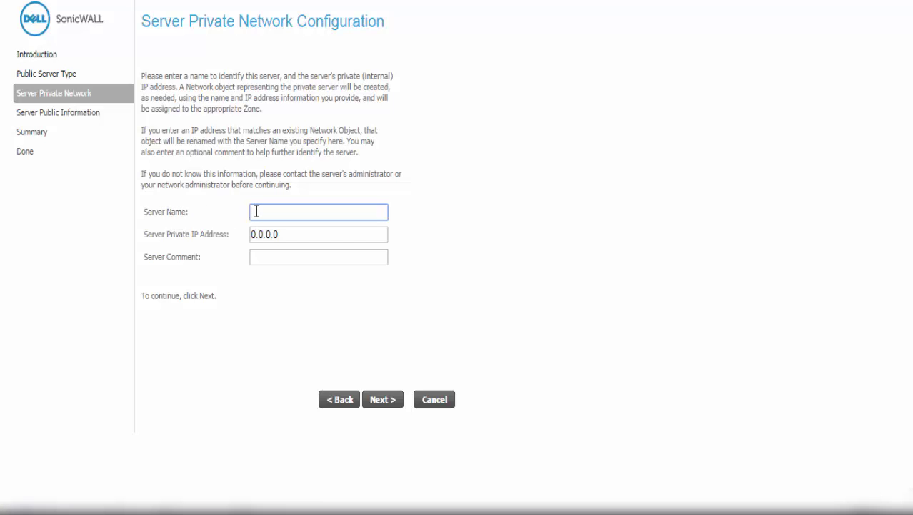
{"action": "left_click", "coordinate": [255, 210]}
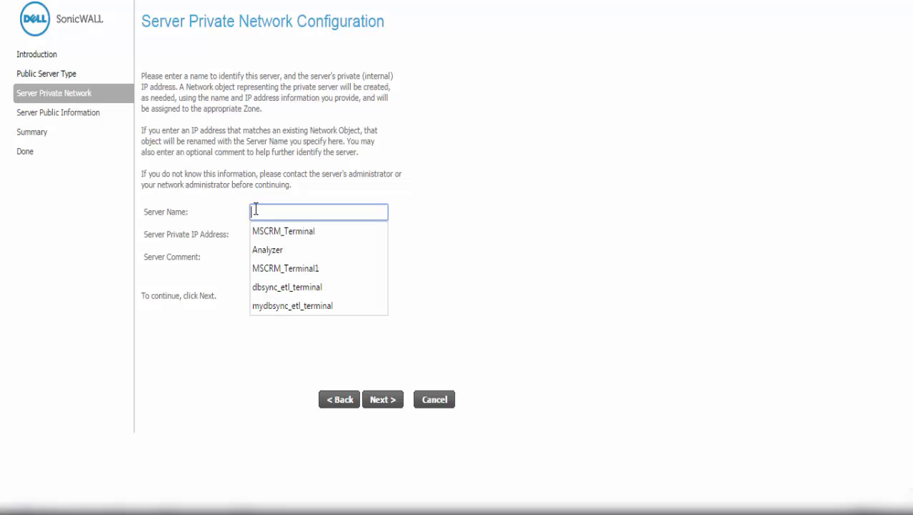
{"action": "type", "text": "mydbsync_etl_terminal"}
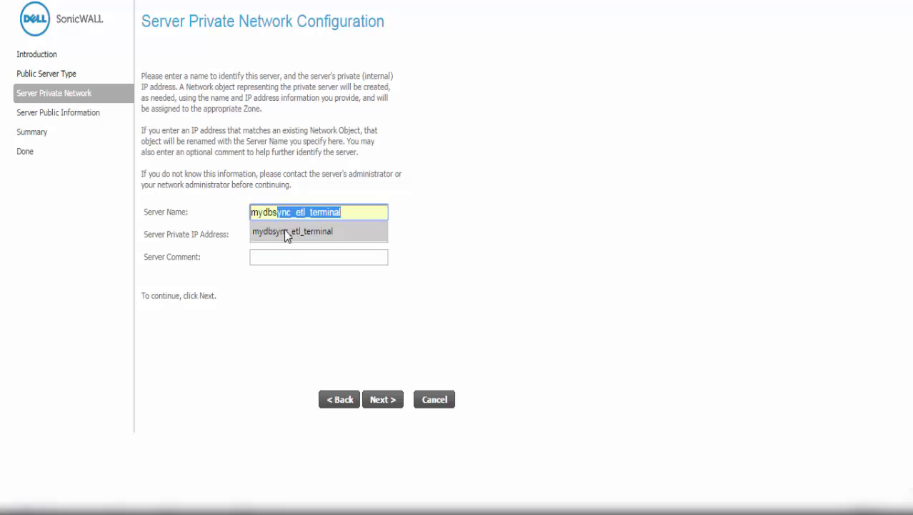
{"action": "left_click", "coordinate": [286, 231]}
{"action": "key", "text": "Tab"}
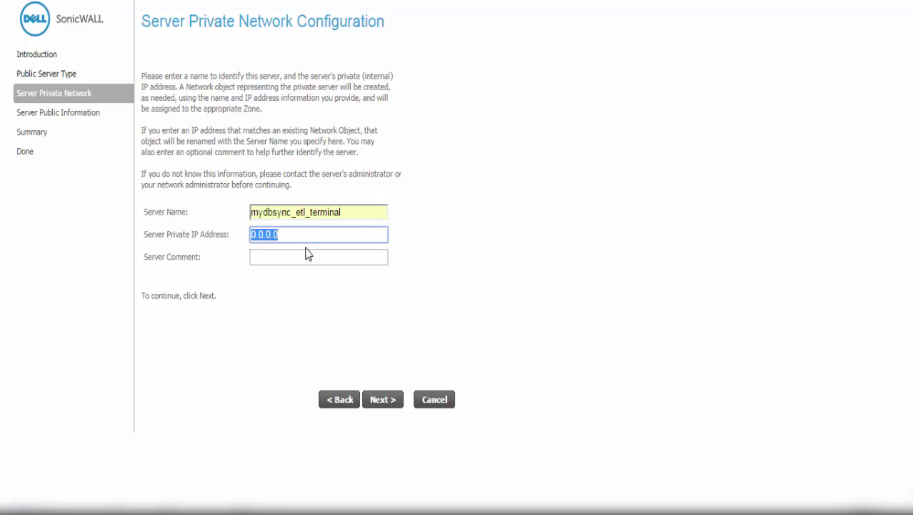
Set the server's private IP address to 10.0.0.7 and its comment to Mydbsync_test, and continue to the public information
{"action": "type", "text": "10.0"}
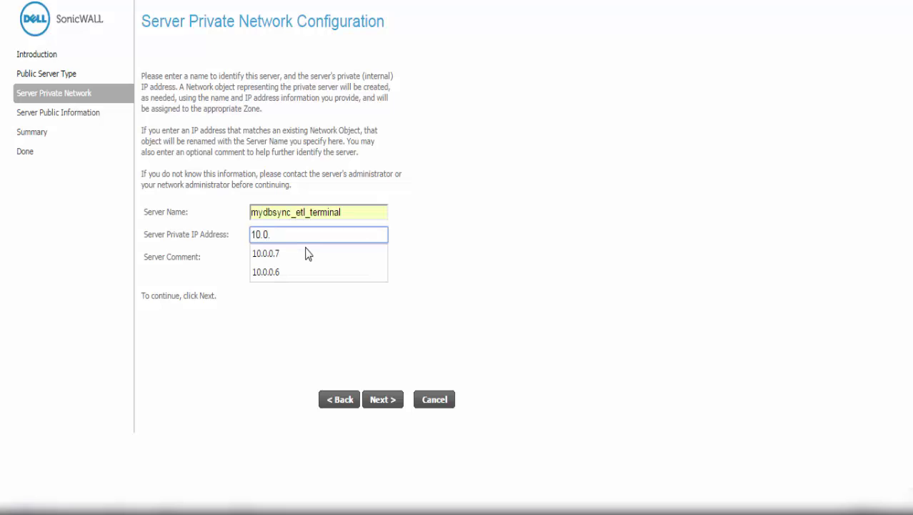
{"action": "type", "text": ".7"}
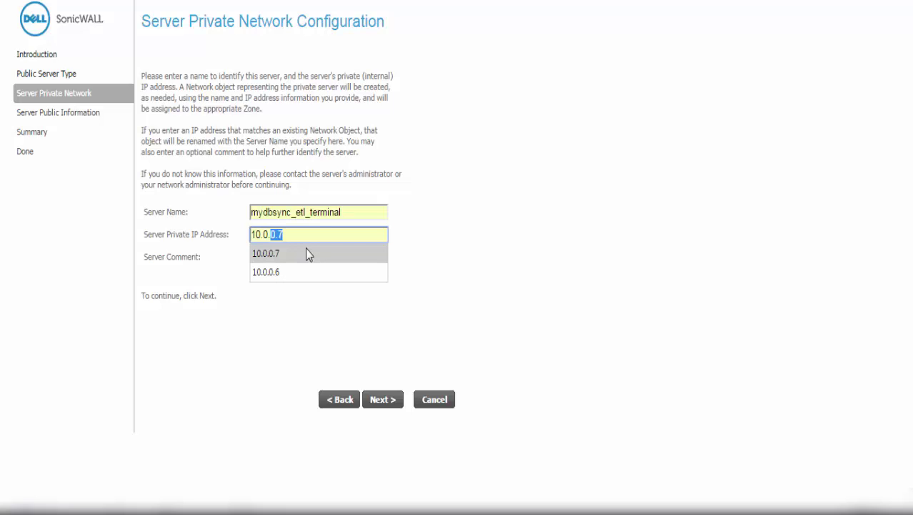
{"action": "left_click", "coordinate": [306, 253]}
{"action": "left_click", "coordinate": [313, 255]}
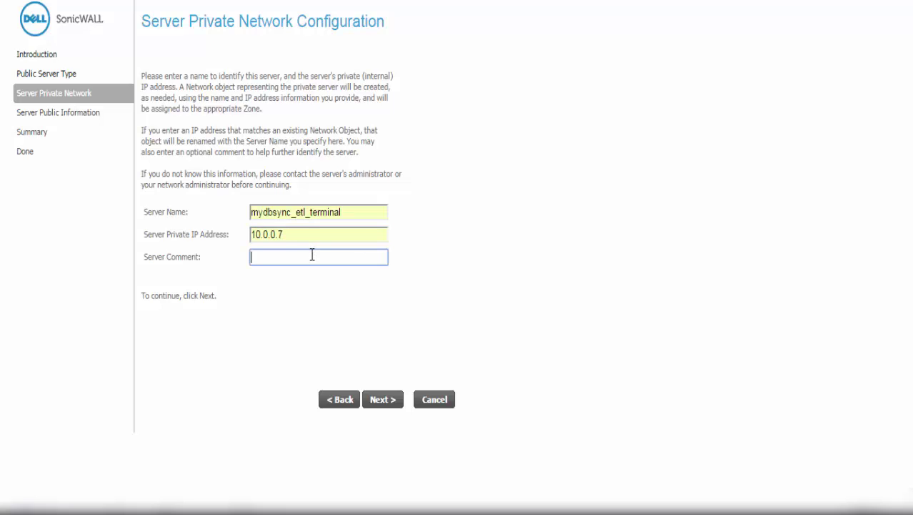
{"action": "type", "text": "m"}
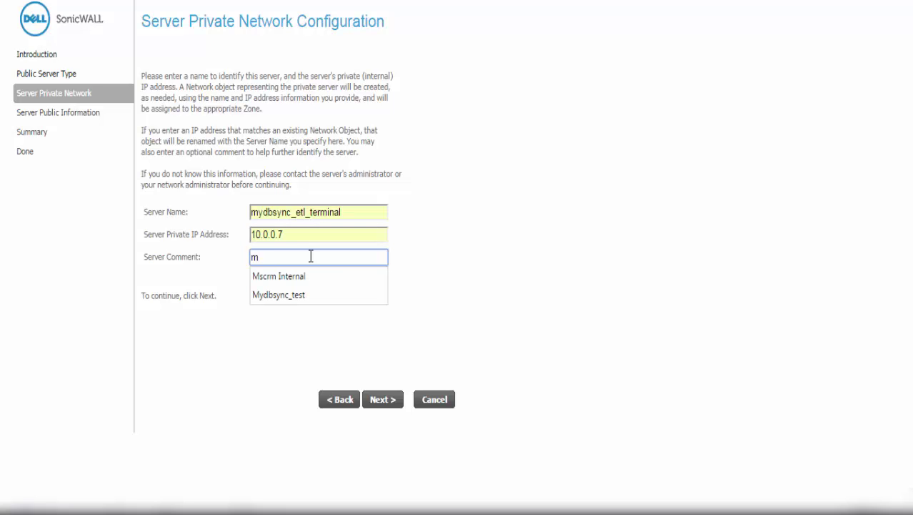
{"action": "left_click", "coordinate": [299, 295]}
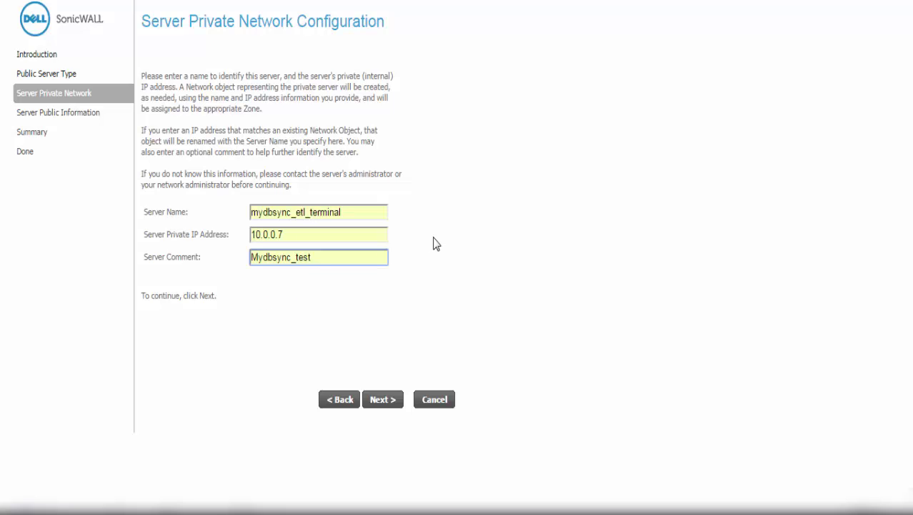
{"action": "left_click", "coordinate": [377, 405]}
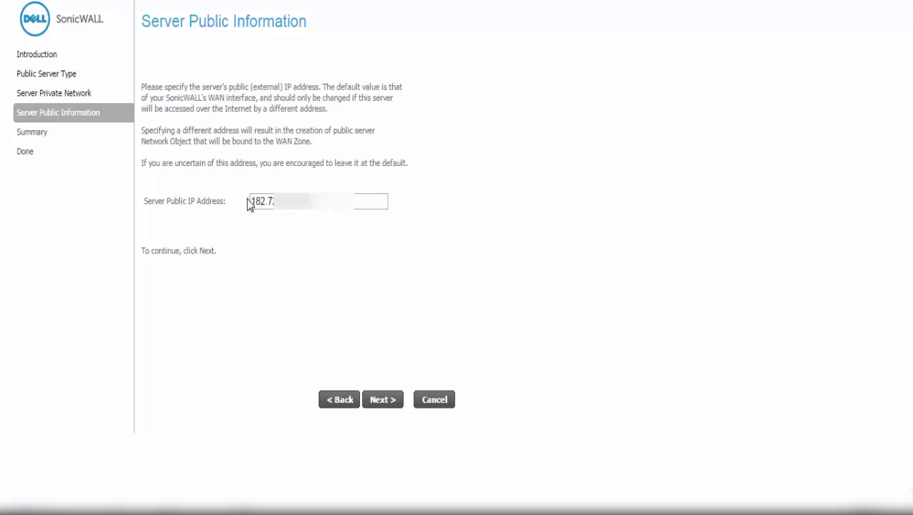
Keep the default public IP address, apply the public server configuration and close the wizard
{"action": "left_click_drag", "start_coordinate": [254, 200], "coordinate": [455, 220]}
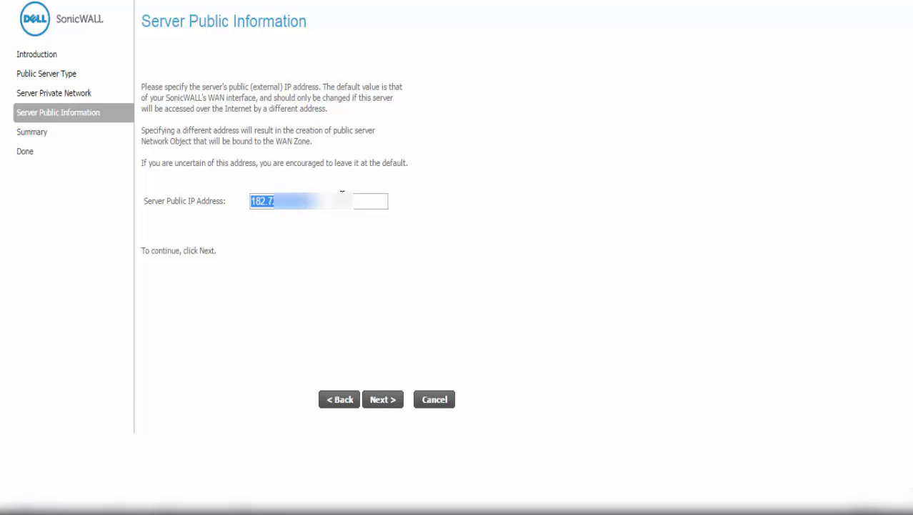
{"action": "left_click", "coordinate": [390, 406]}
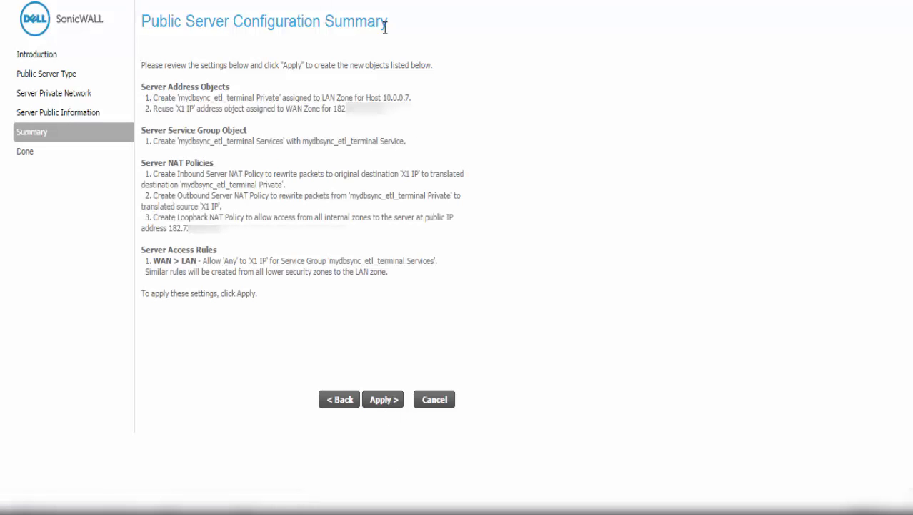
{"action": "left_click", "coordinate": [385, 400]}
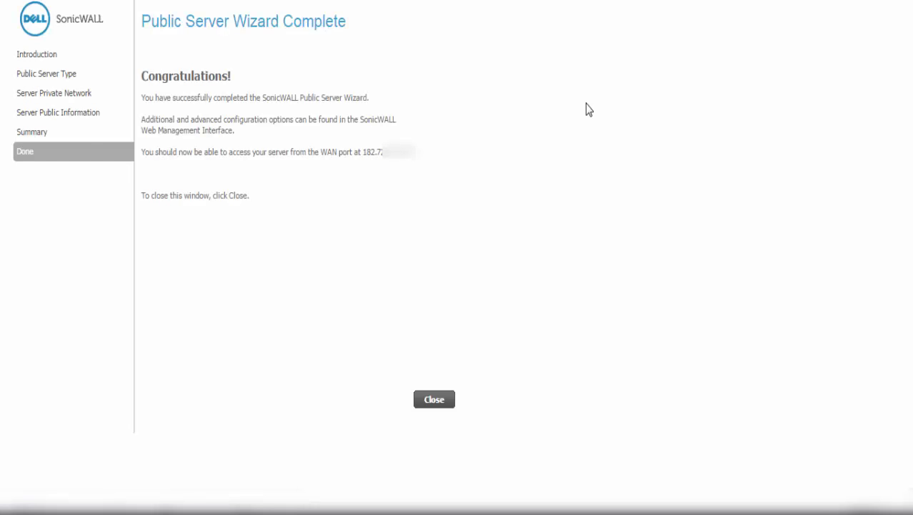
{"action": "left_click", "coordinate": [435, 399]}
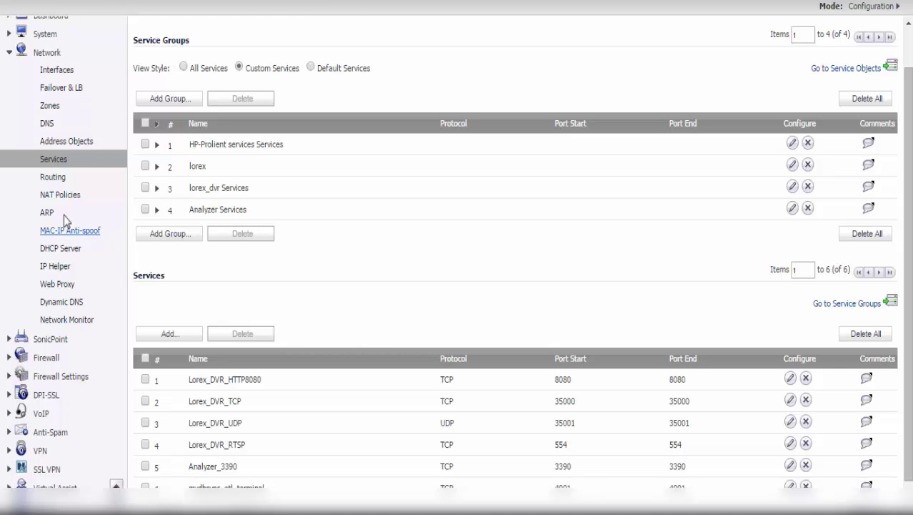
Open for editing the custom NAT policy from source Any that translates destination X1 IP to mydbsync_etl_terminal Private
{"action": "left_click", "coordinate": [60, 195]}
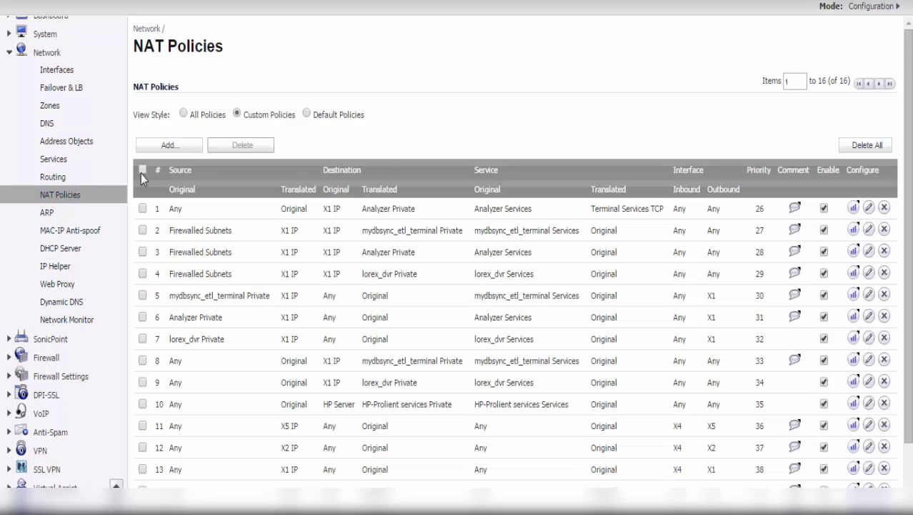
{"action": "mouse_move", "coordinate": [516, 237]}
{"action": "mouse_move", "coordinate": [202, 236]}
{"action": "mouse_move", "coordinate": [388, 368]}
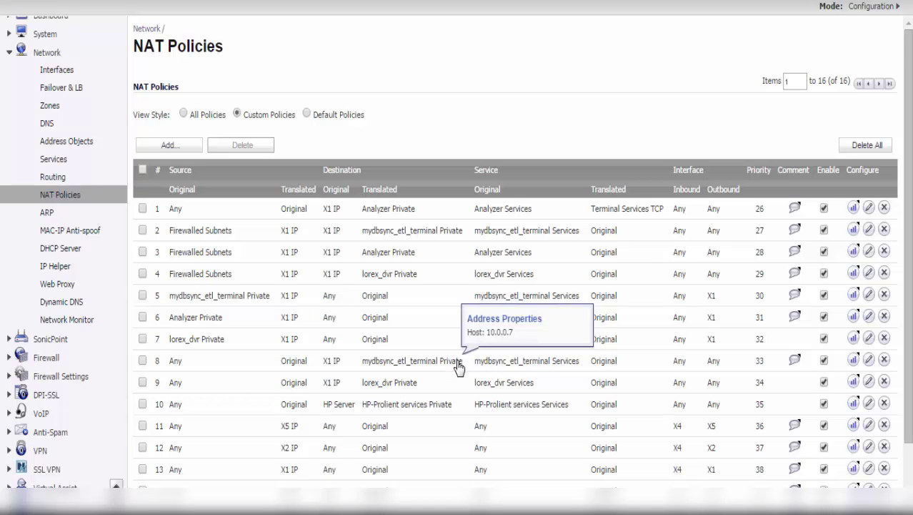
{"action": "mouse_move", "coordinate": [471, 369]}
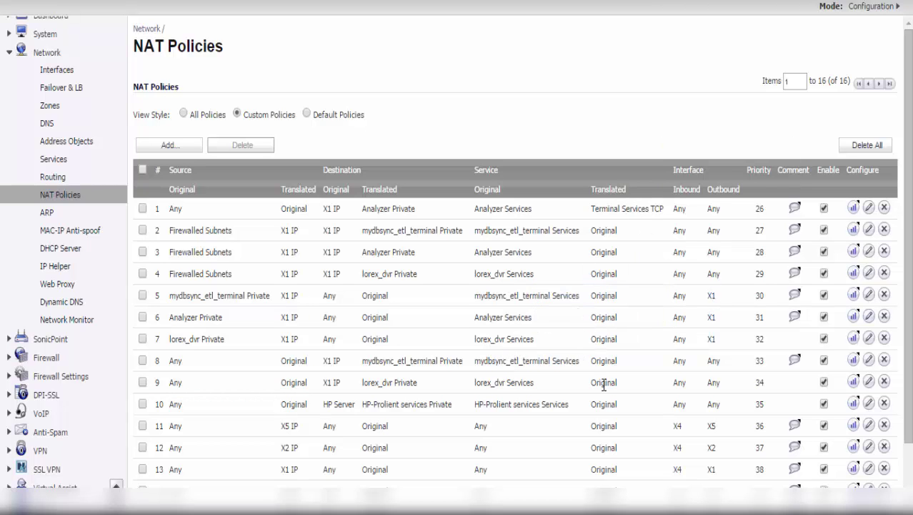
{"action": "mouse_move", "coordinate": [556, 368]}
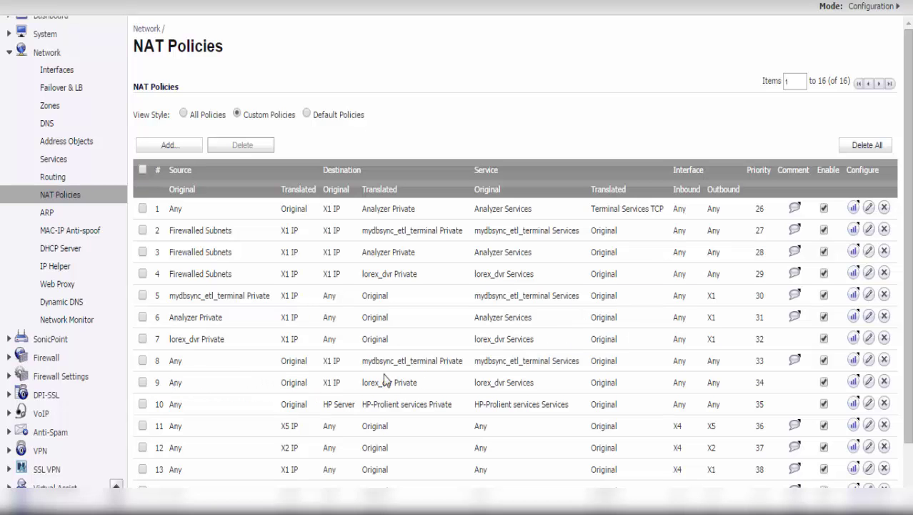
{"action": "left_click", "coordinate": [869, 360]}
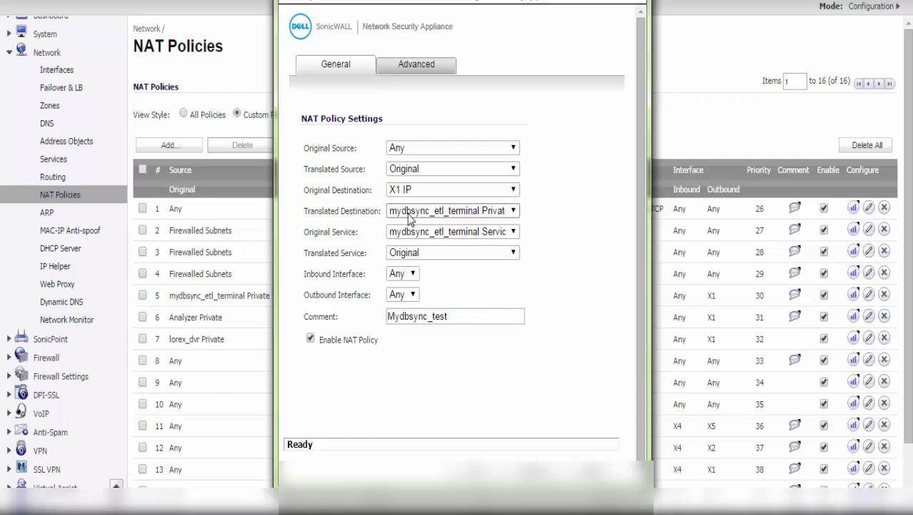
Set the NAT policy's translated service to Terminal Services TCP and save the policy
{"action": "left_click_drag", "start_coordinate": [326, 231], "coordinate": [406, 241]}
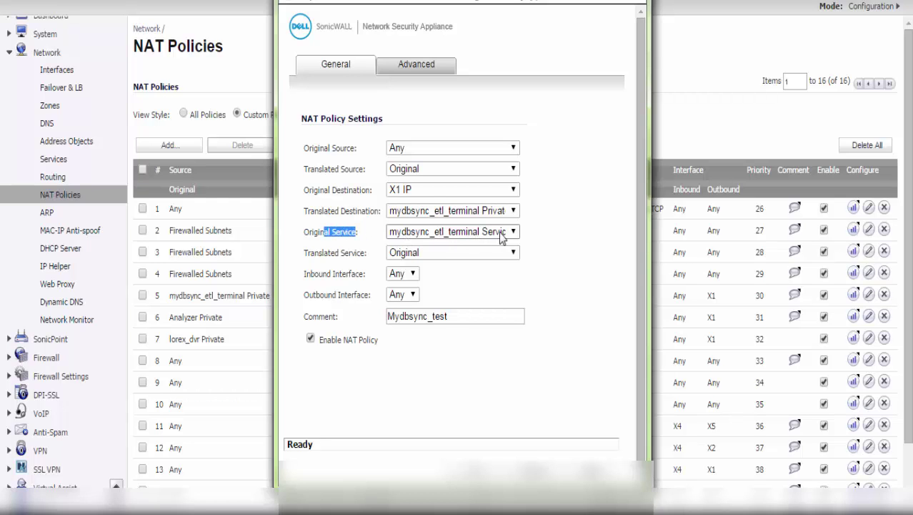
{"action": "left_click", "coordinate": [406, 253]}
{"action": "left_click_drag", "start_coordinate": [526, 21], "coordinate": [507, 226]}
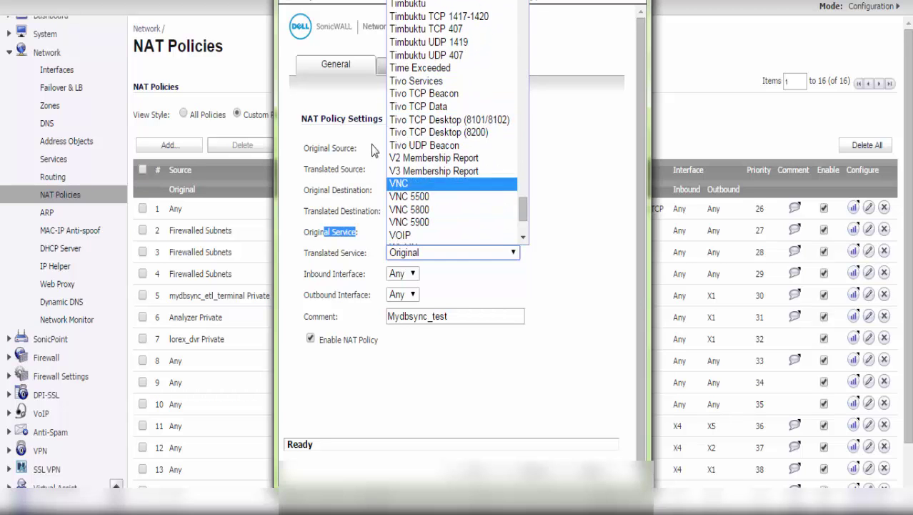
{"action": "scroll", "coordinate": [458, 178], "scroll_direction": "up", "scroll_amount": 10}
{"action": "scroll", "coordinate": [454, 136], "scroll_direction": "down", "scroll_amount": 10}
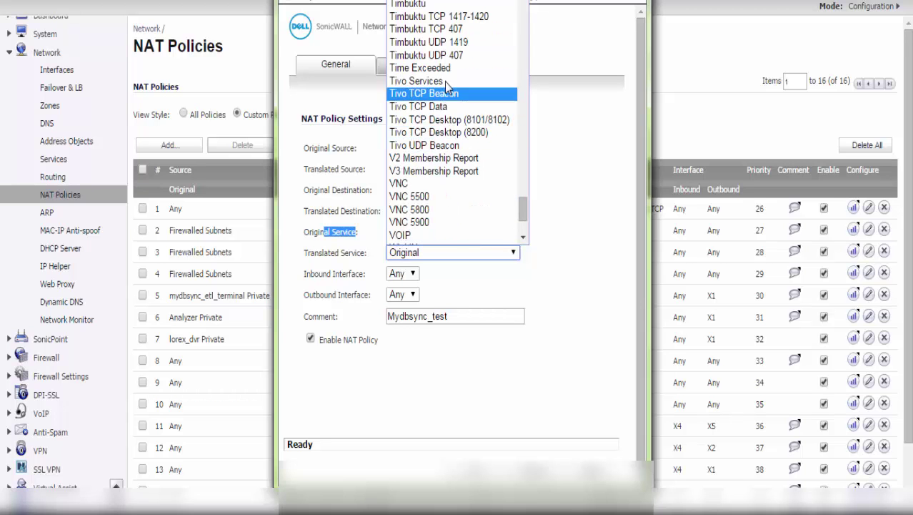
{"action": "scroll", "coordinate": [455, 104], "scroll_direction": "up", "scroll_amount": 10}
{"action": "scroll", "coordinate": [458, 104], "scroll_direction": "down", "scroll_amount": 4}
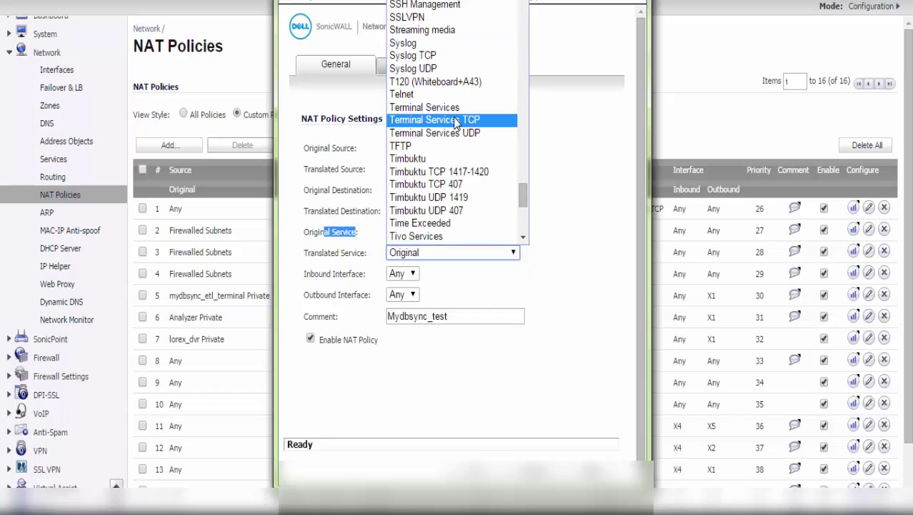
{"action": "left_click", "coordinate": [457, 121]}
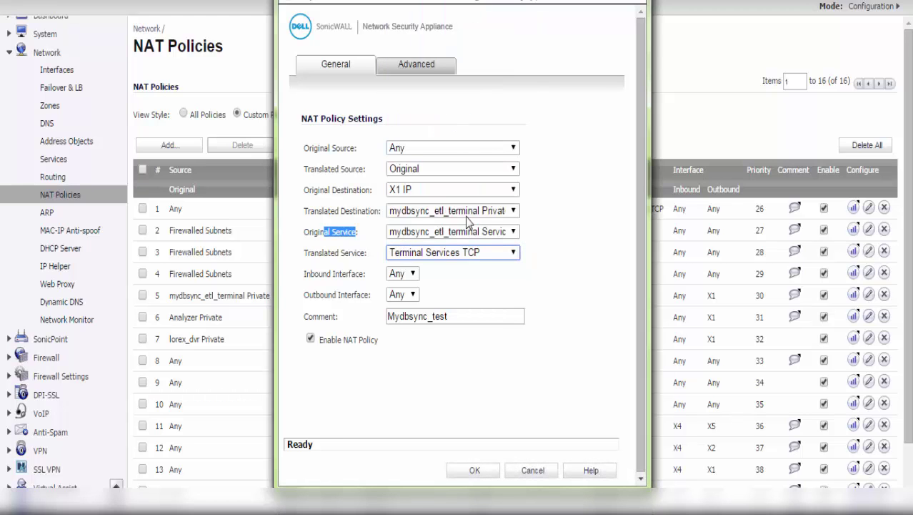
{"action": "left_click", "coordinate": [316, 233]}
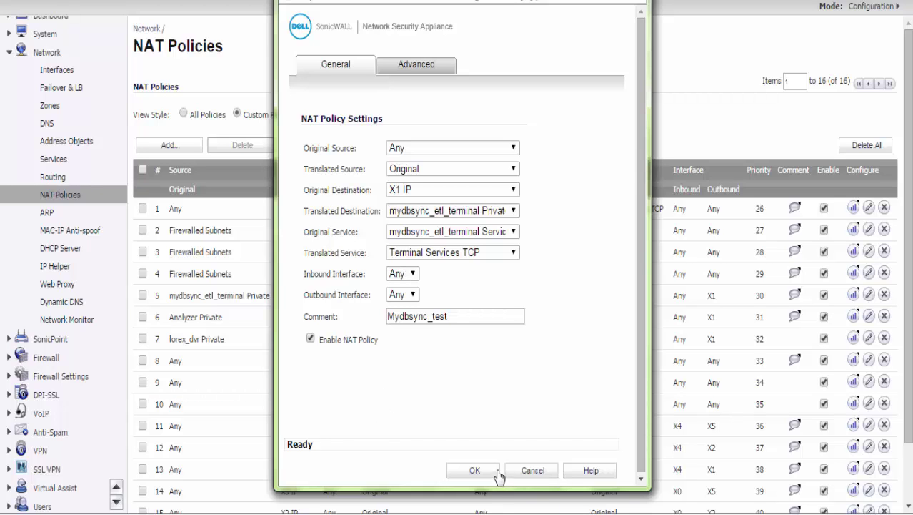
{"action": "left_click", "coordinate": [475, 471]}
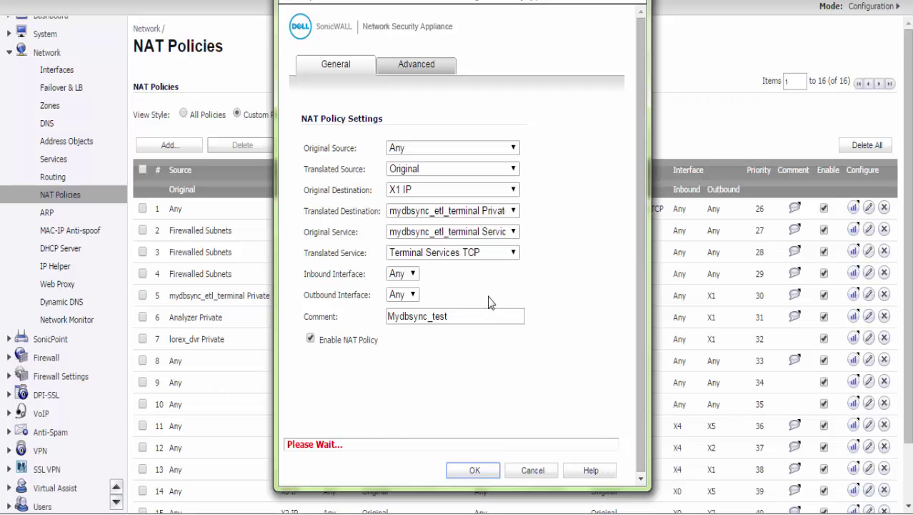